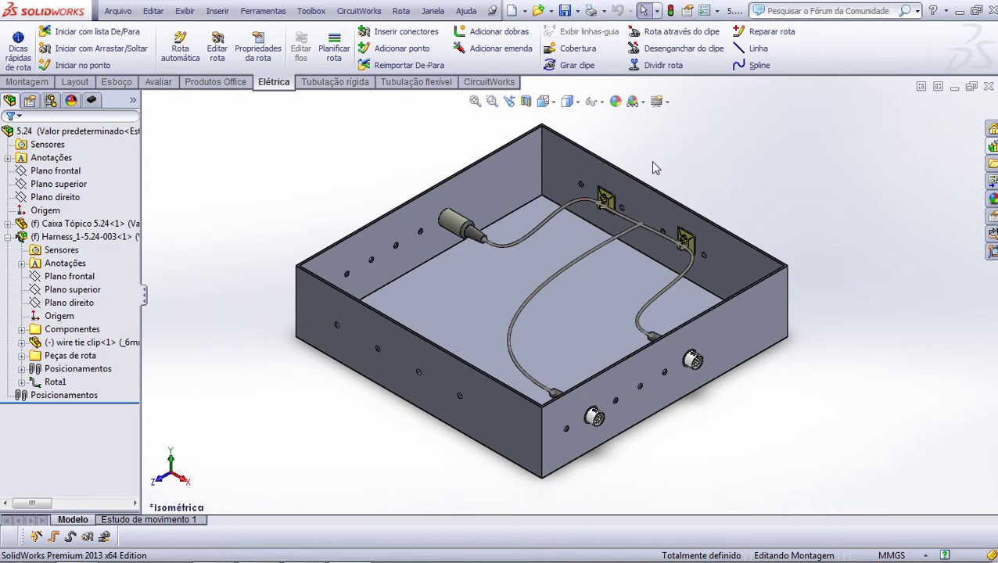
Start Planificar rota on the Elétrica tab to flatten the harness route.
left_click(339, 66)
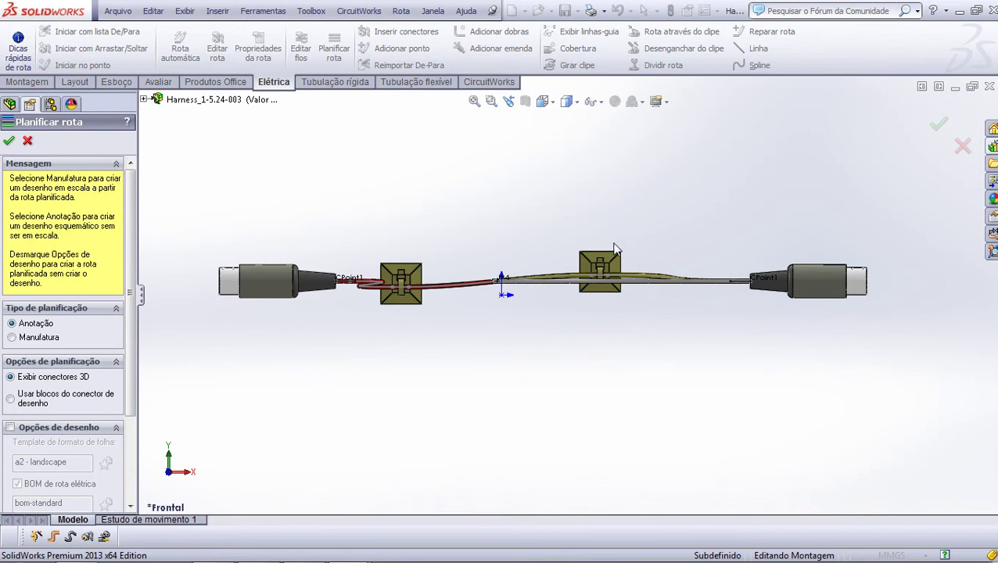
Orbit the view to look down on the flattened harness's three connector branches.
middle_click_drag(556, 211, 557, 267)
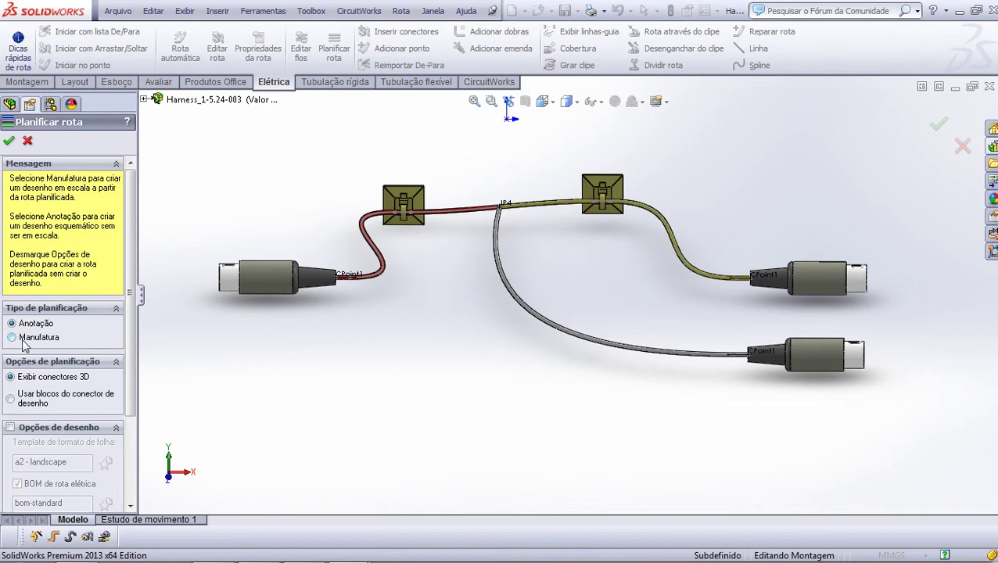
Enable drawing options: a2 - landscape, electrical BOM, cut list, connector tables and automatic balloons.
left_click(10, 428)
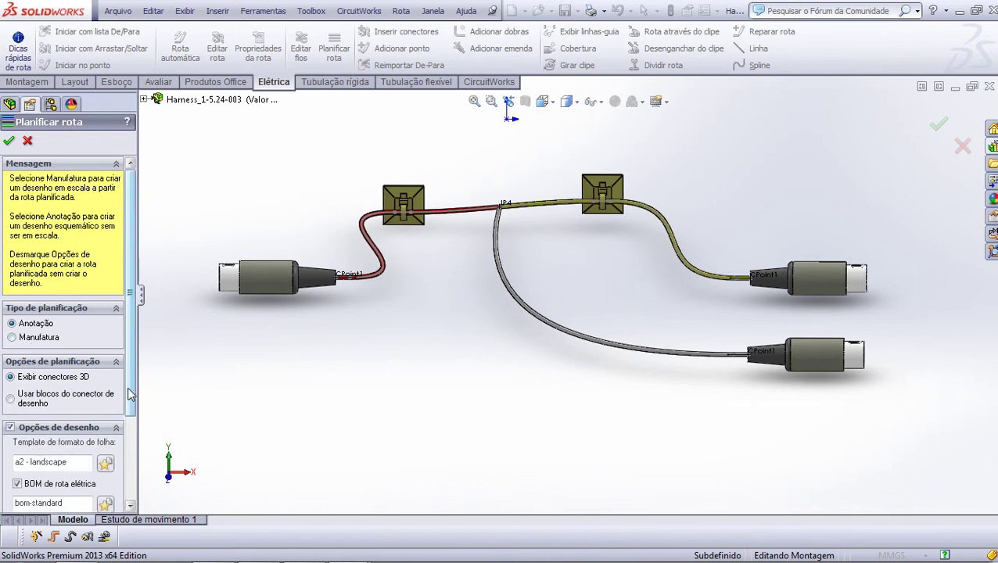
left_click_drag(130, 395, 124, 429)
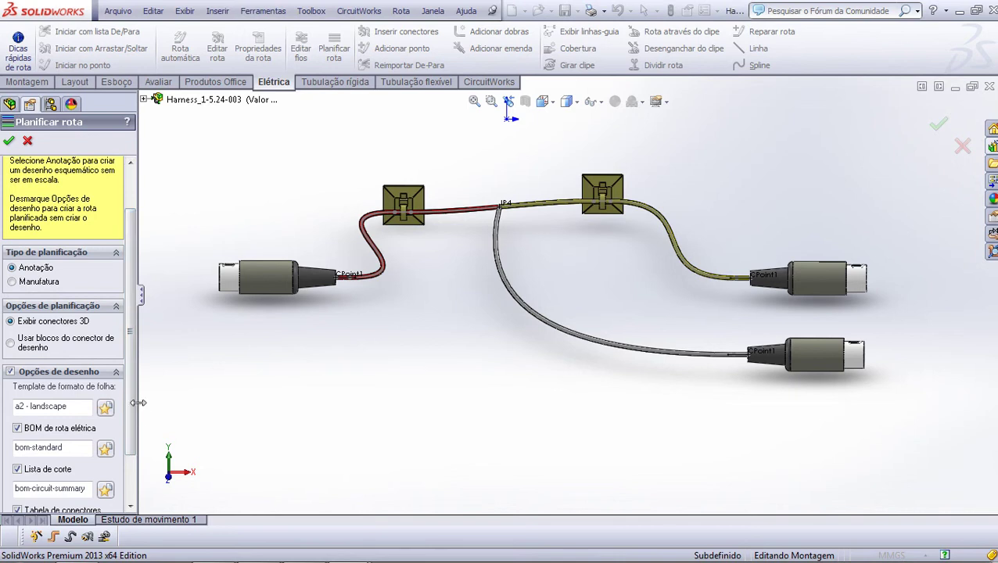
left_click_drag(130, 405, 130, 459)
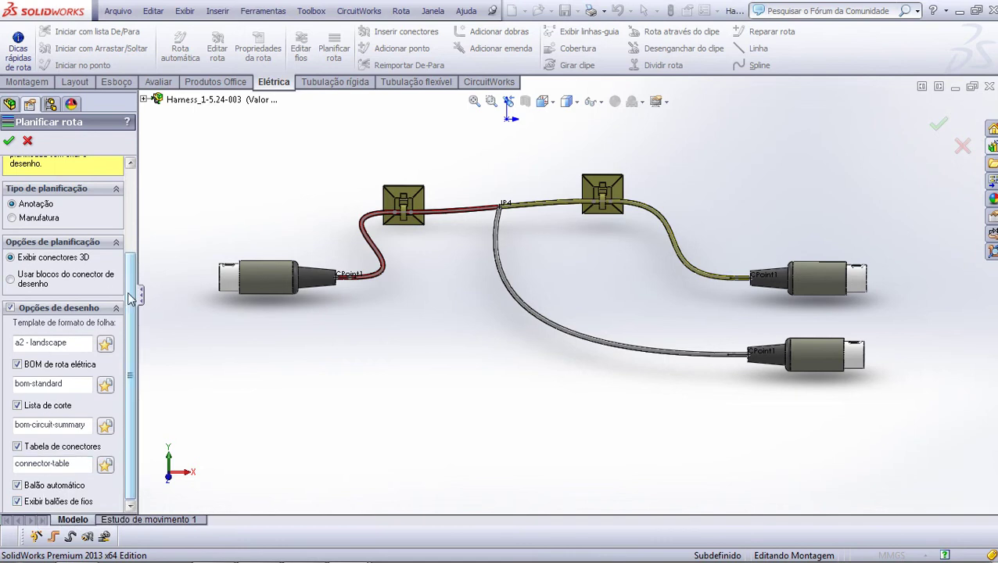
Accept the flatten settings and agree to add the wire length field to the BOM.
left_click(9, 140)
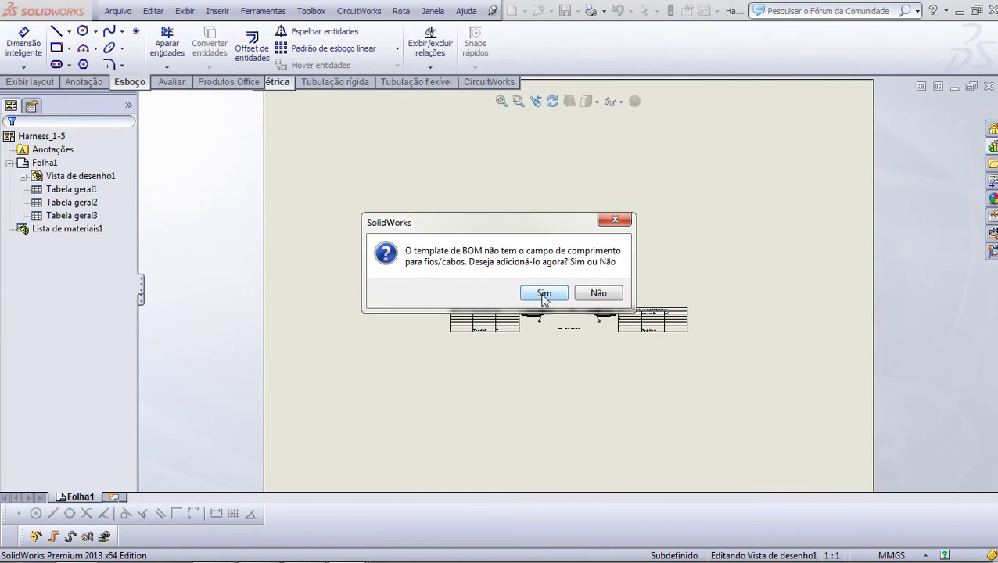
left_click(545, 293)
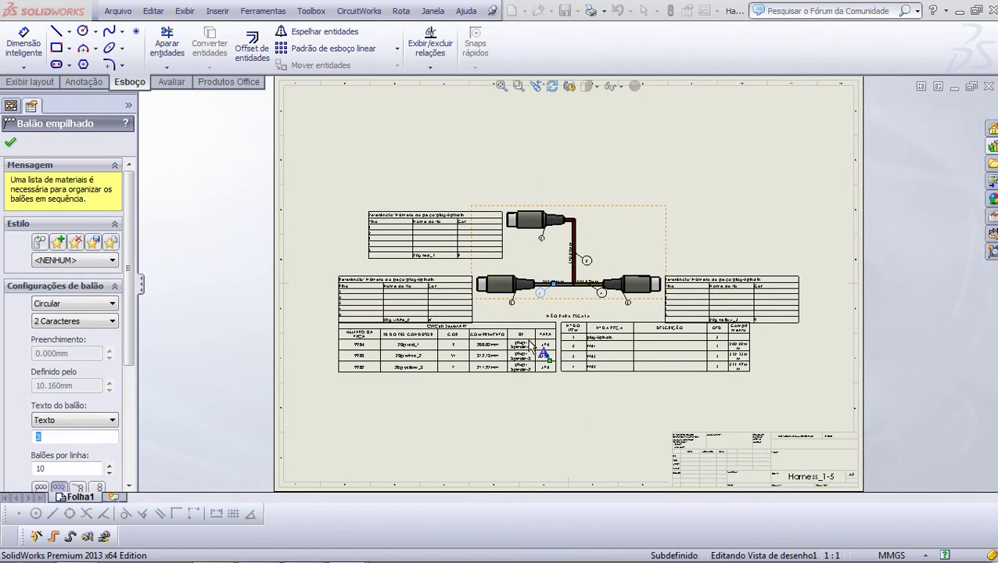
Close the Balão empilhado (stacked balloon) settings.
scroll(539, 352, "down", 2)
scroll(538, 352, "down", 2)
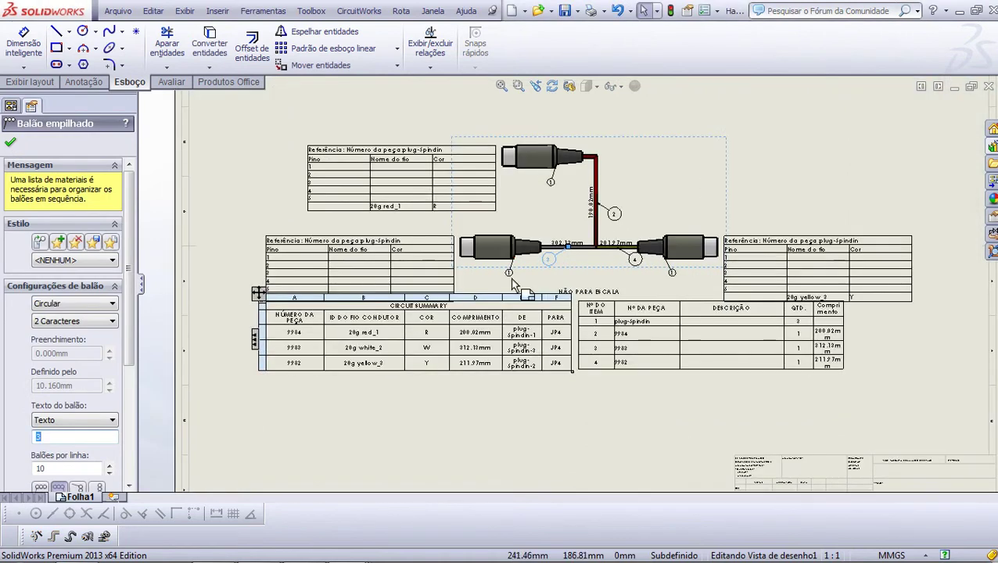
scroll(475, 238, "down", 1)
scroll(329, 204, "down", 1)
scroll(292, 223, "down", 1)
scroll(406, 244, "down", 1)
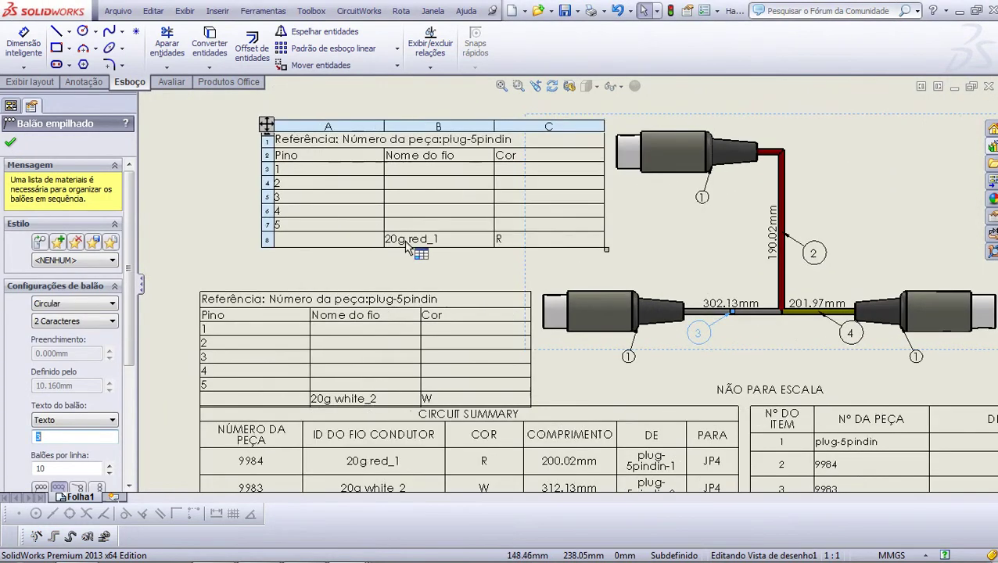
left_click(10, 143)
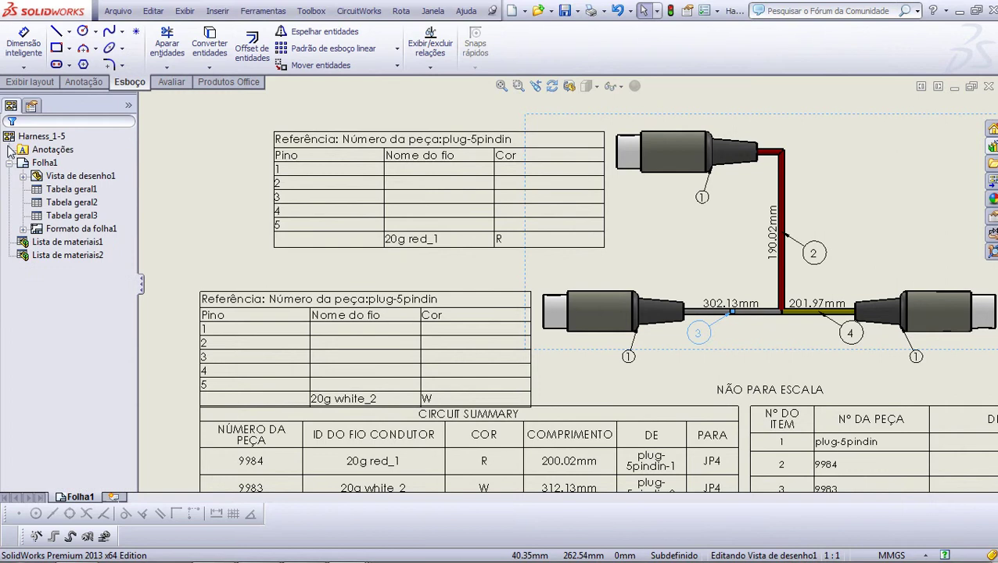
Select the upper connector table to inspect it, then deselect it.
left_click(328, 242)
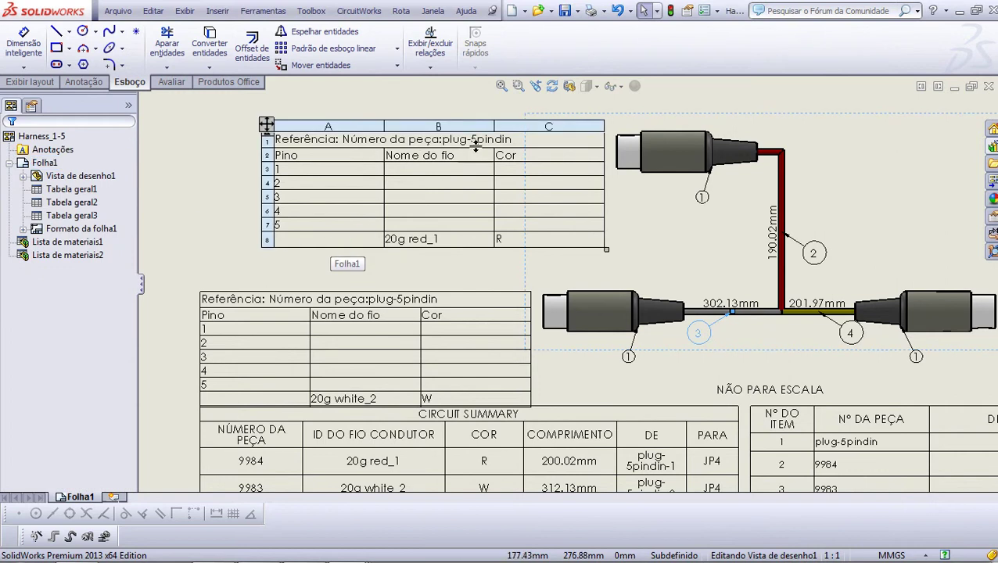
left_click(414, 262)
scroll(413, 262, "up", 2)
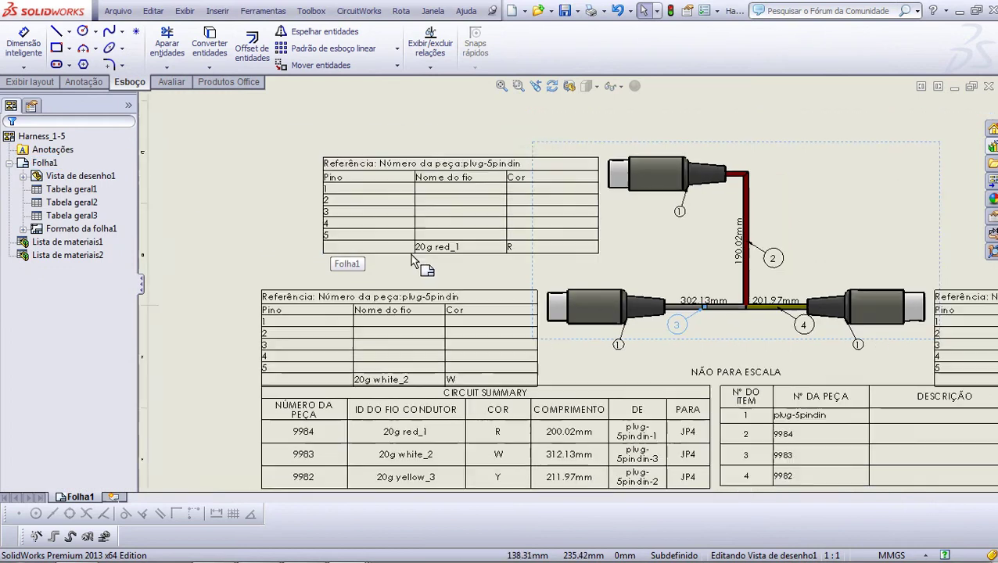
scroll(413, 261, "up", 2)
scroll(413, 262, "up", 2)
scroll(604, 369, "down", 1)
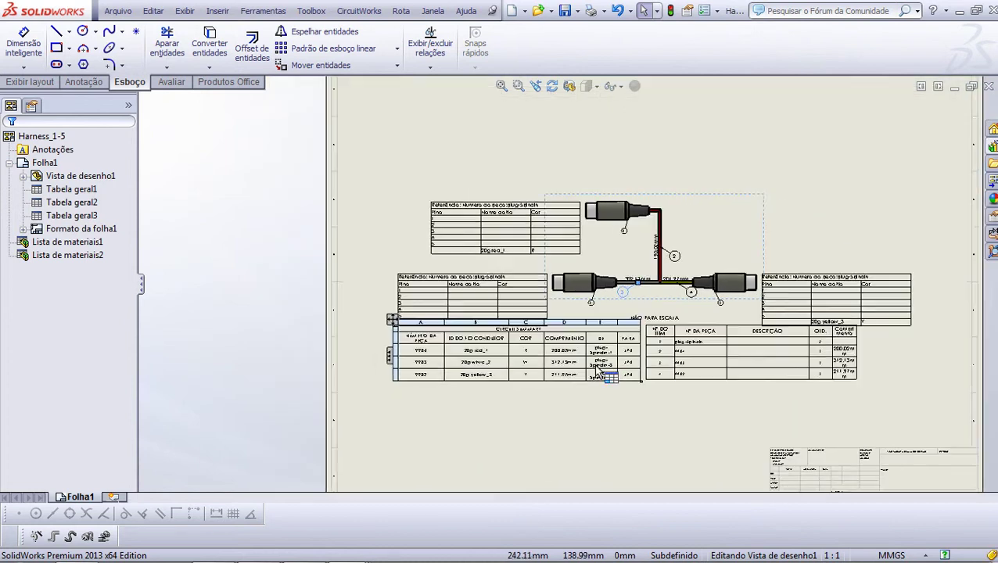
scroll(604, 369, "down", 1)
scroll(605, 369, "down", 1)
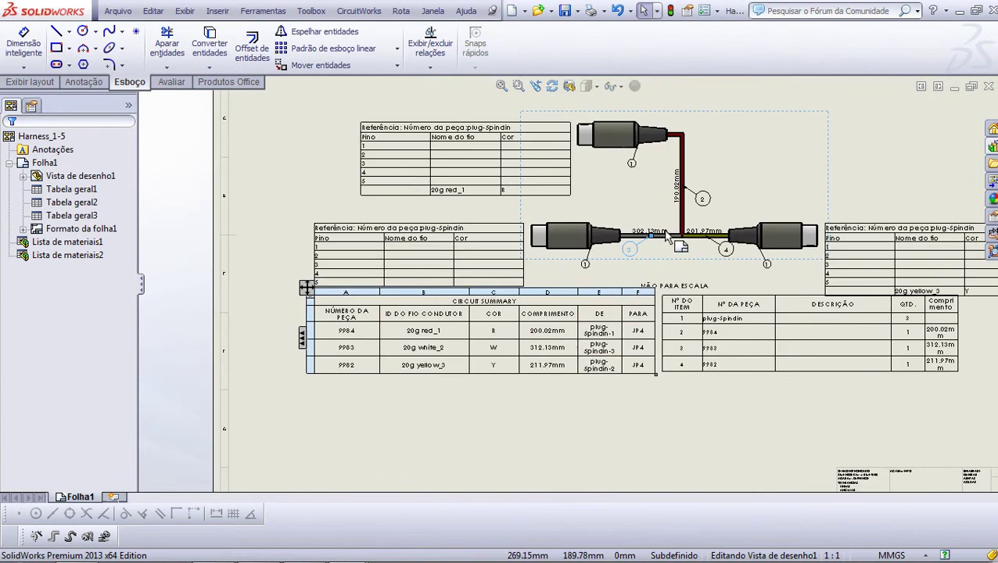
Inspect the CIRCUIT SUMMARY table, then clear the selection.
scroll(673, 240, "up", 3)
scroll(626, 236, "down", 2)
scroll(626, 237, "down", 1)
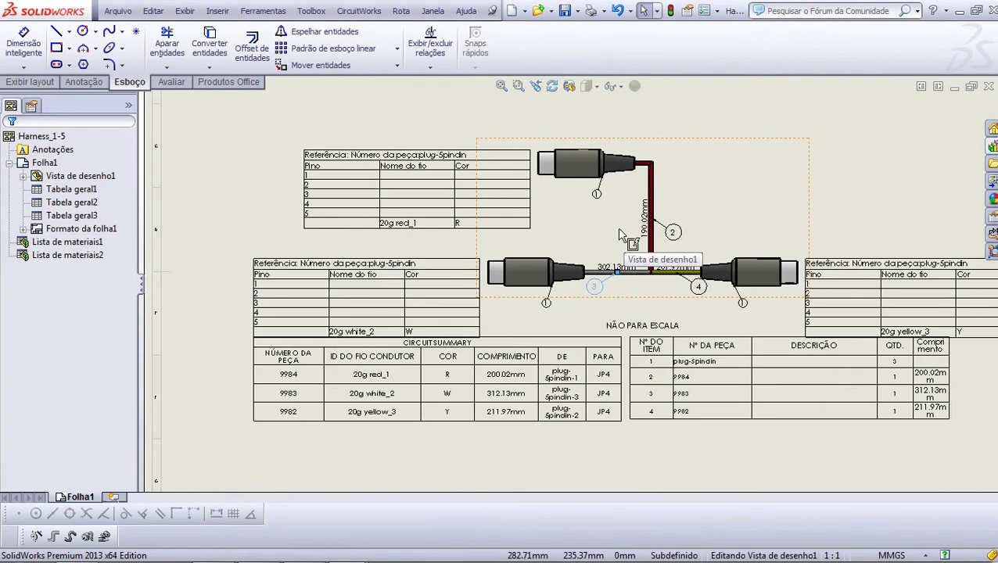
left_click(399, 393)
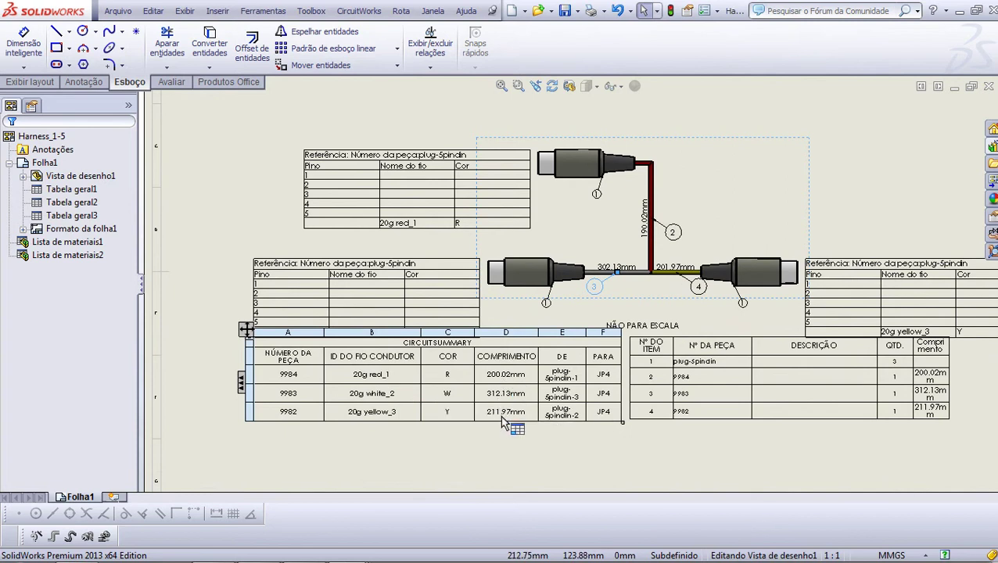
key("Escape")
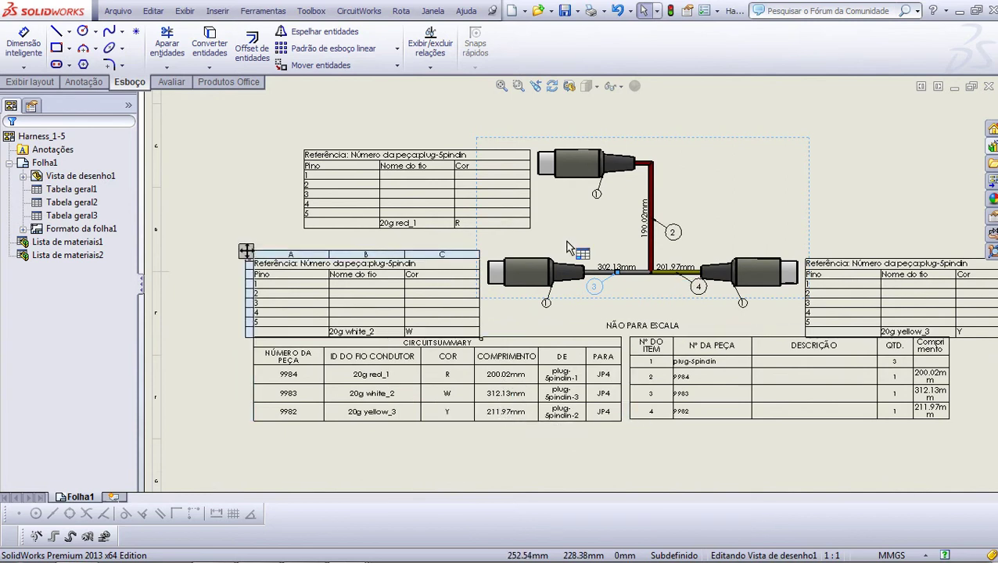
scroll(565, 255, "up", 1)
scroll(571, 258, "up", 2)
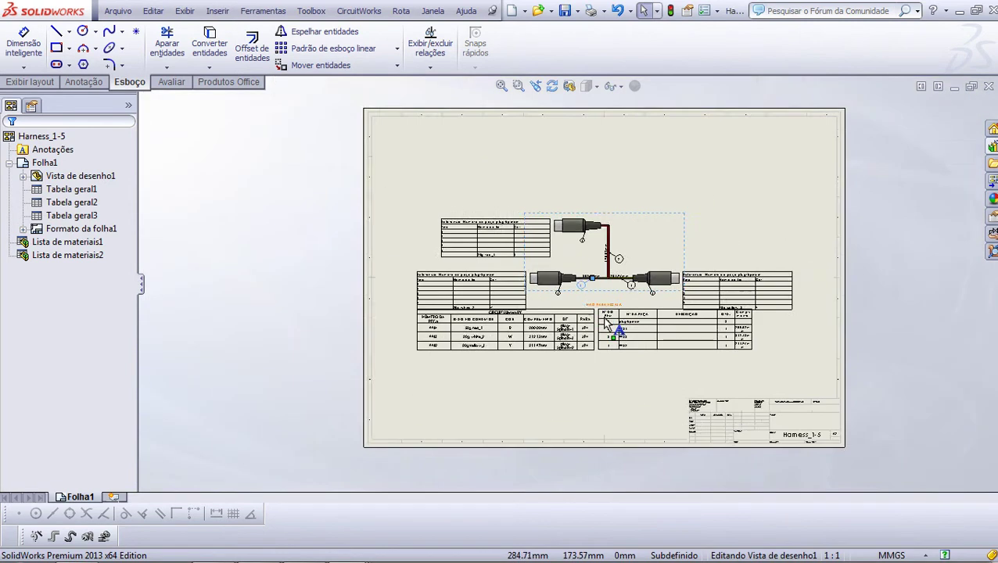
scroll(624, 225, "up", 1)
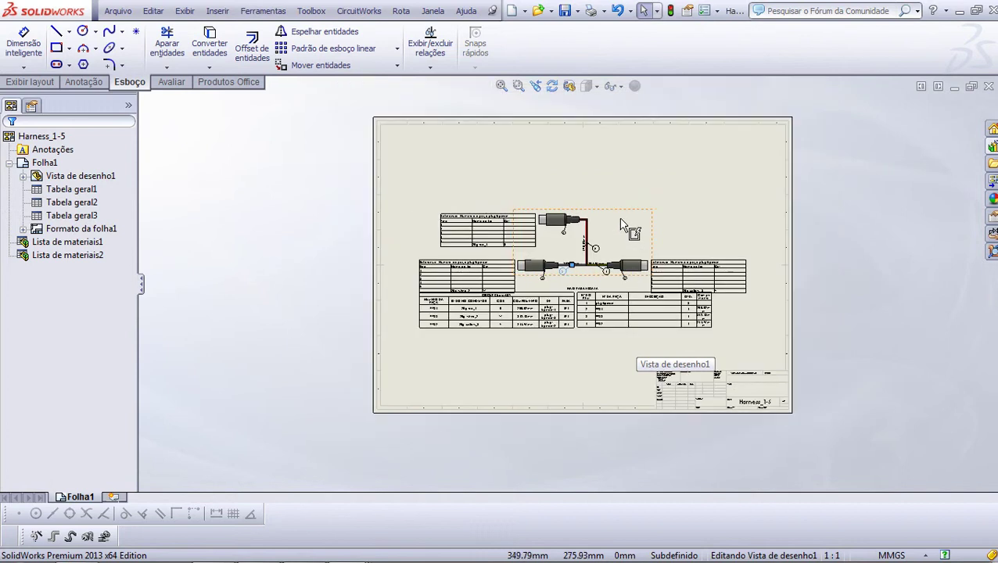
scroll(626, 223, "up", 1)
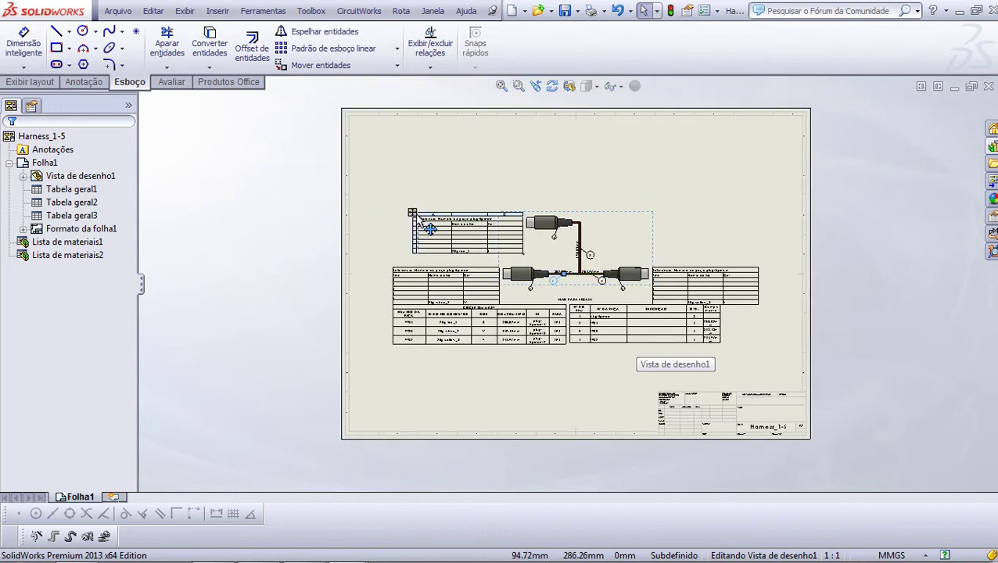
Raise the left connector tables and move the circuit summary table lower on the sheet.
left_click(407, 191)
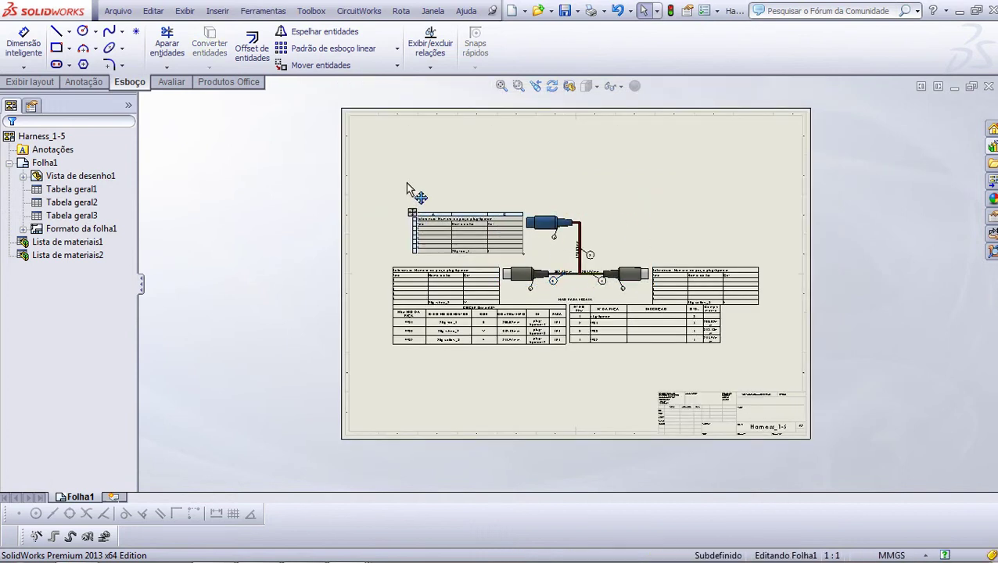
left_click_drag(407, 190, 406, 183)
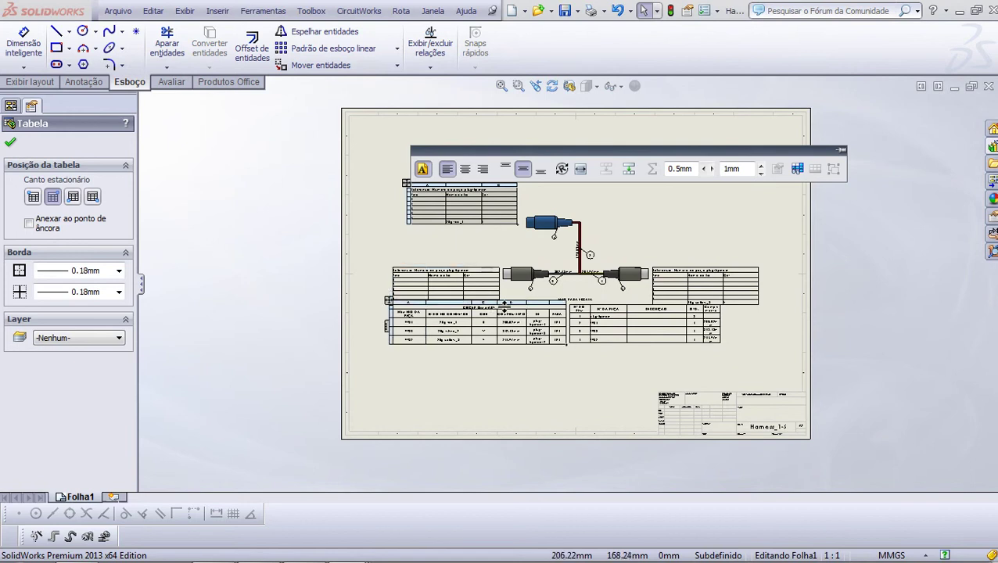
scroll(404, 362, "down", 2)
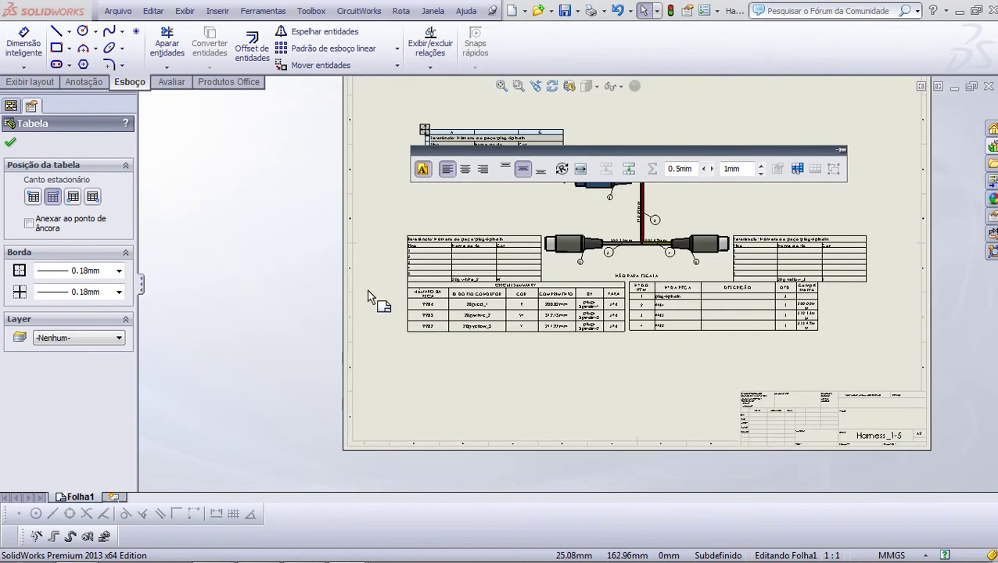
left_click(403, 283)
left_click(407, 244)
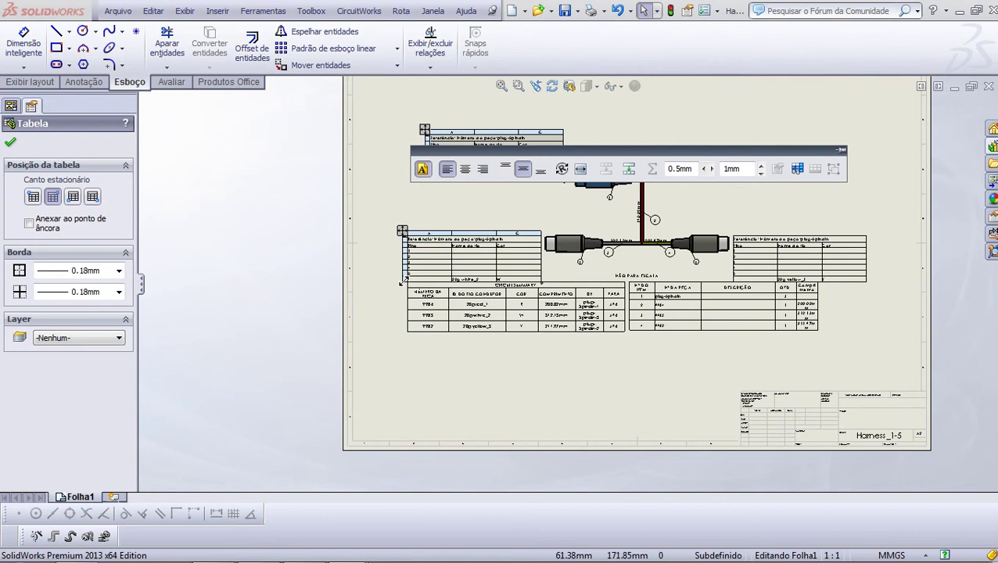
left_click_drag(403, 227, 407, 203)
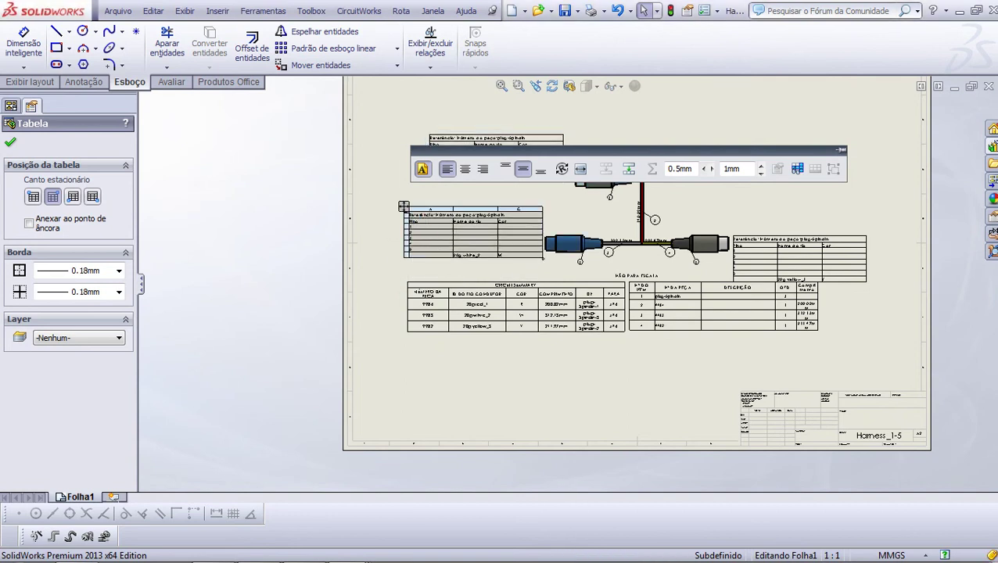
left_click(410, 319)
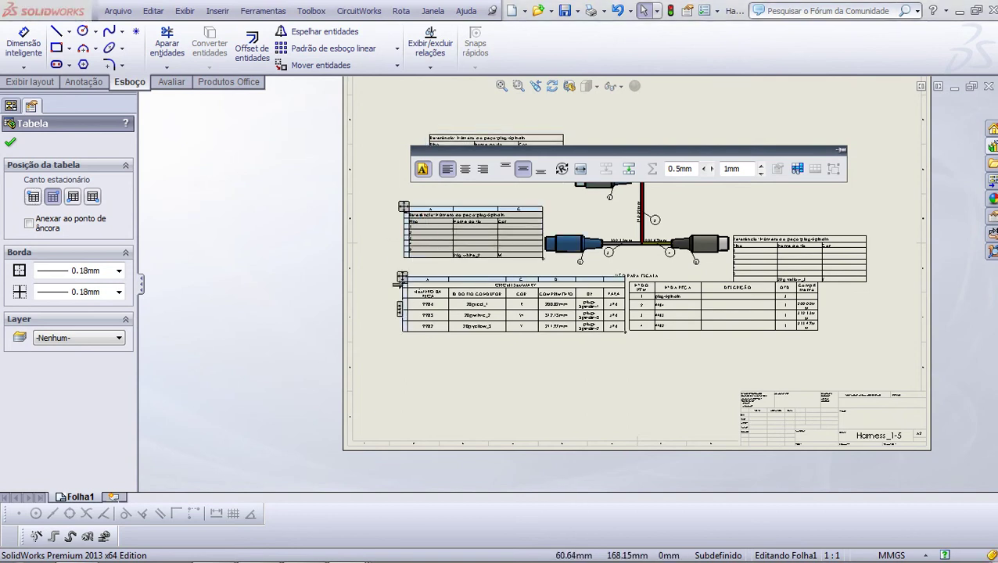
left_click_drag(407, 284, 396, 321)
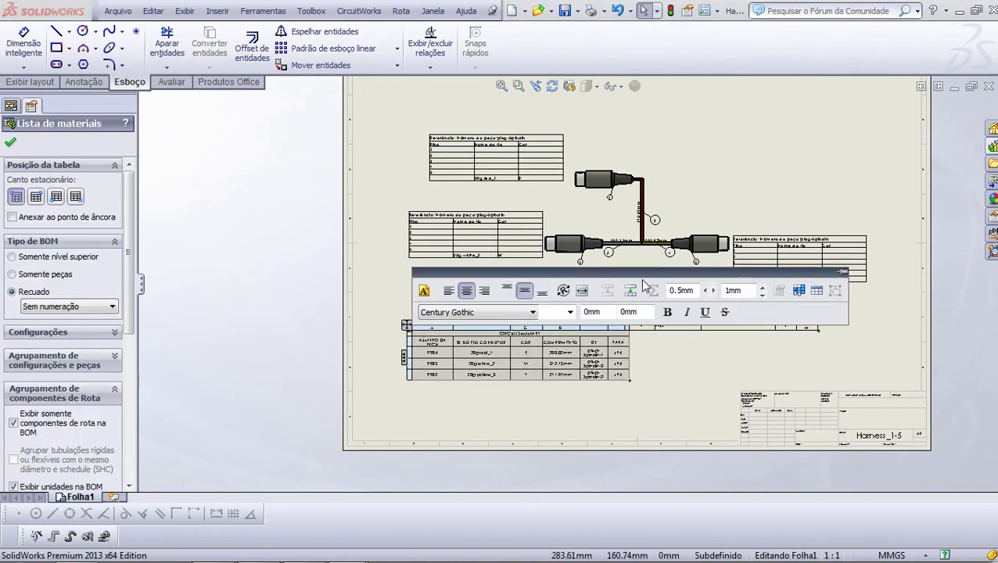
left_click(611, 358)
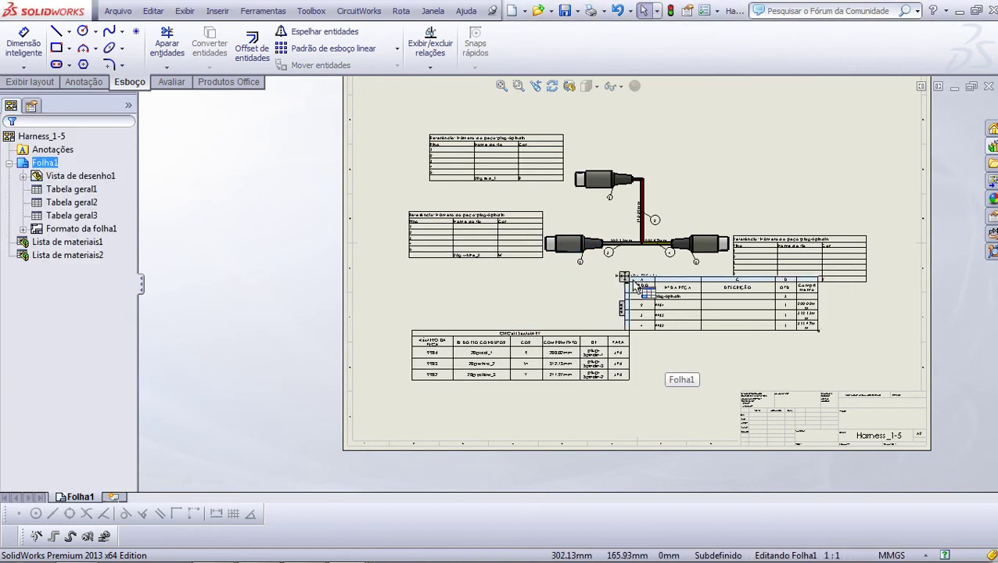
Move the BOM table down beside the circuit summary, then fit the sheet in view.
left_click(626, 280)
scroll(625, 280, "down", 2)
scroll(623, 278, "down", 2)
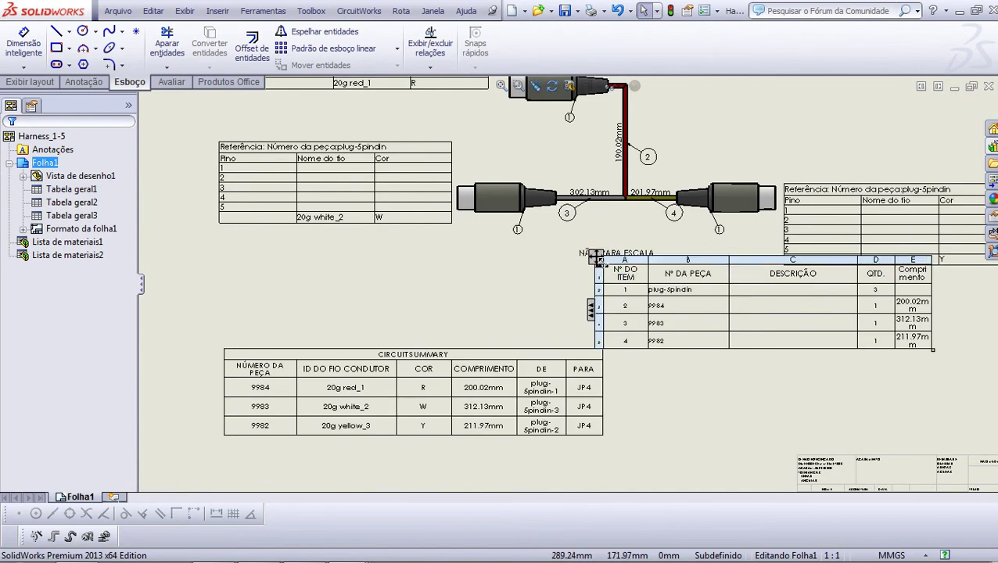
left_click_drag(597, 259, 645, 347)
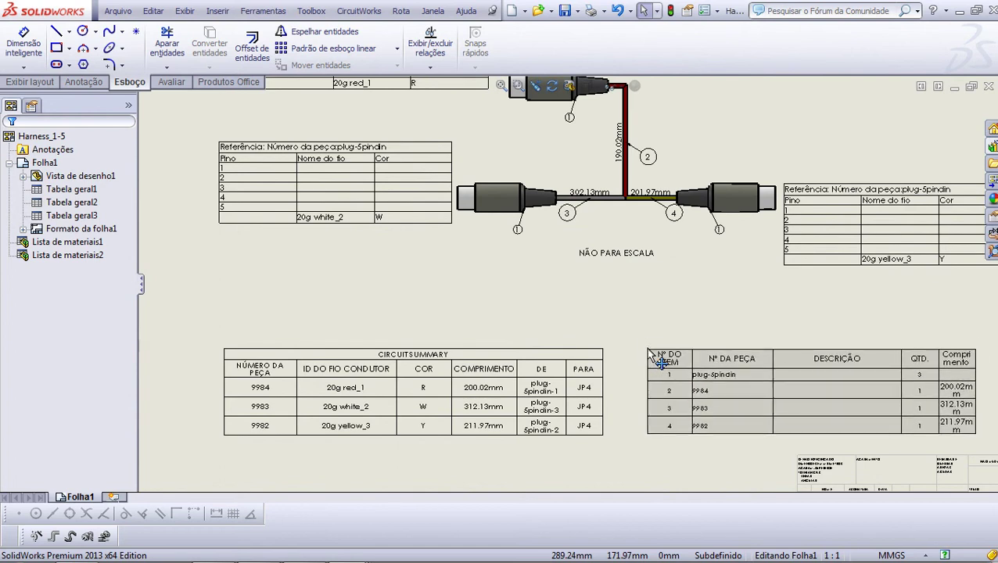
left_click(645, 348)
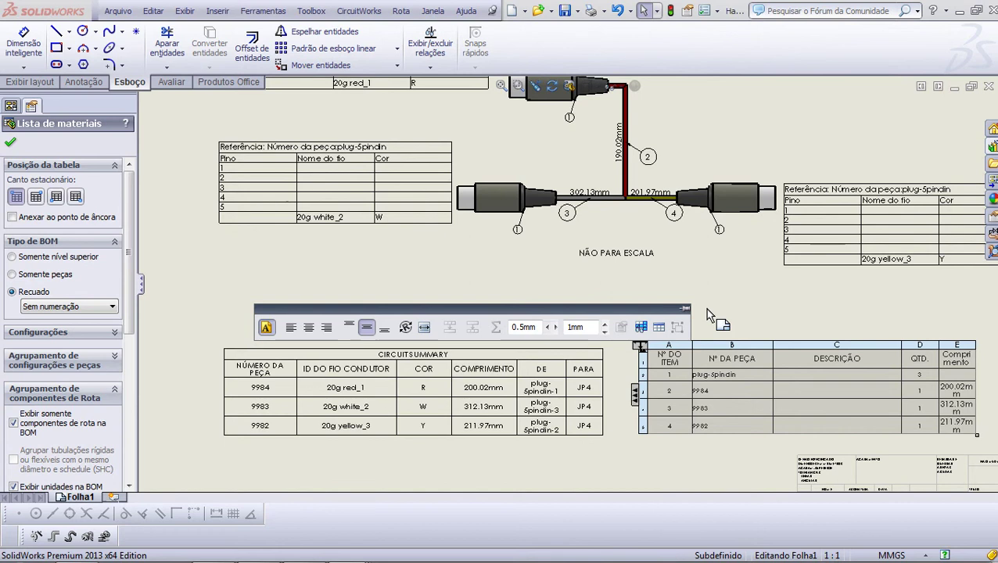
left_click(705, 309)
key("f")
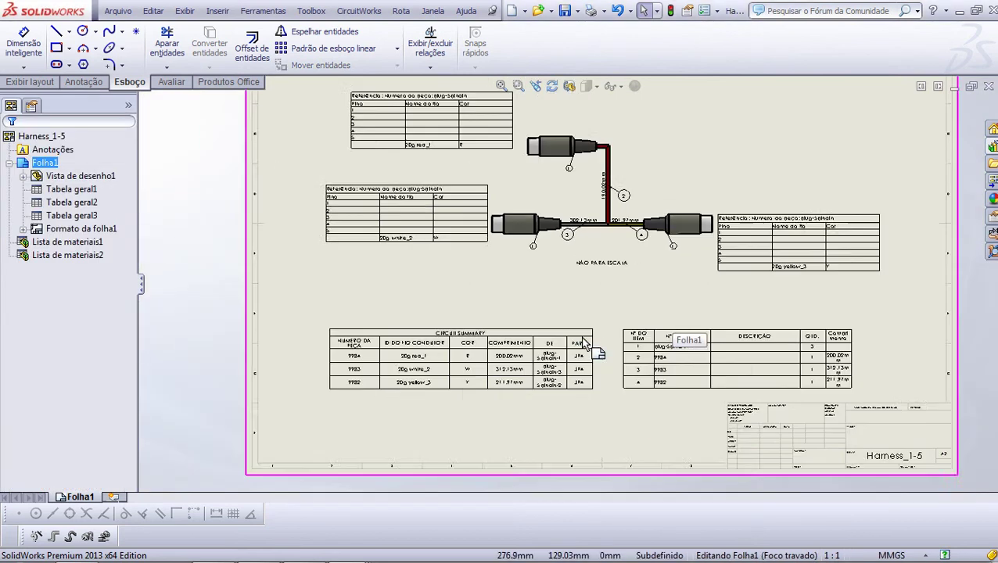
scroll(583, 344, "up", 1)
scroll(602, 329, "up", 1)
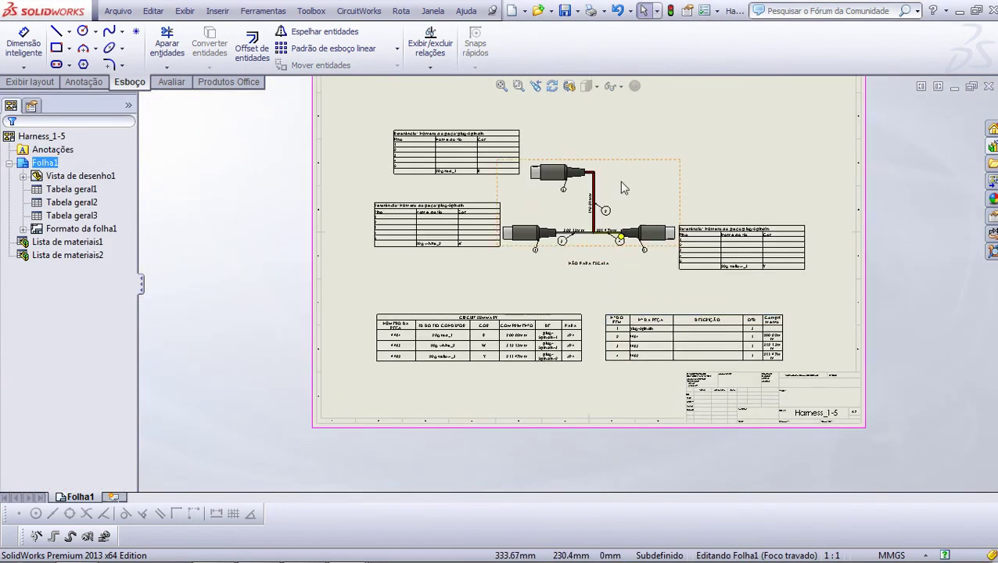
Switch the route view to a custom scale, first trying 1:2.
left_click(634, 160)
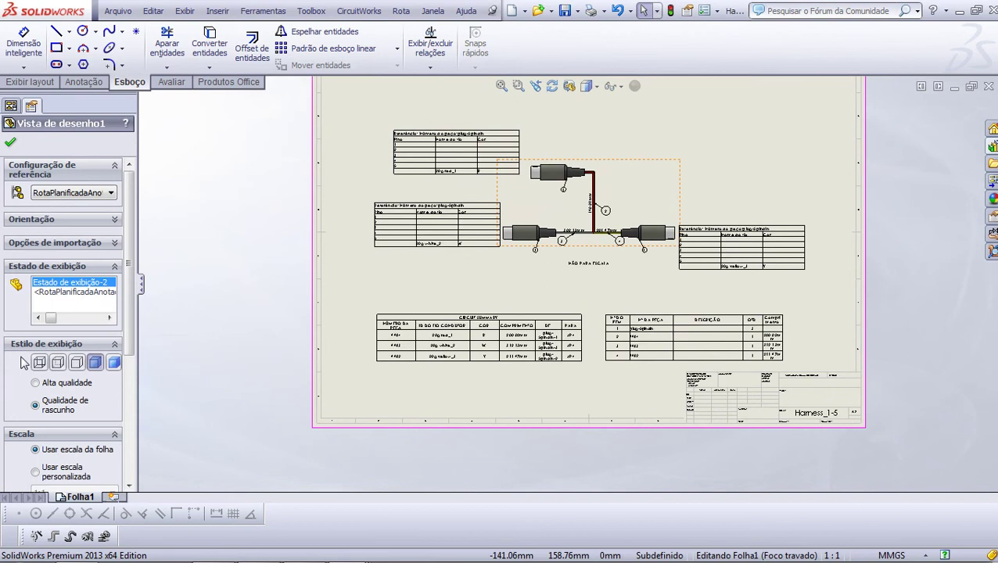
scroll(119, 394, "down", 2)
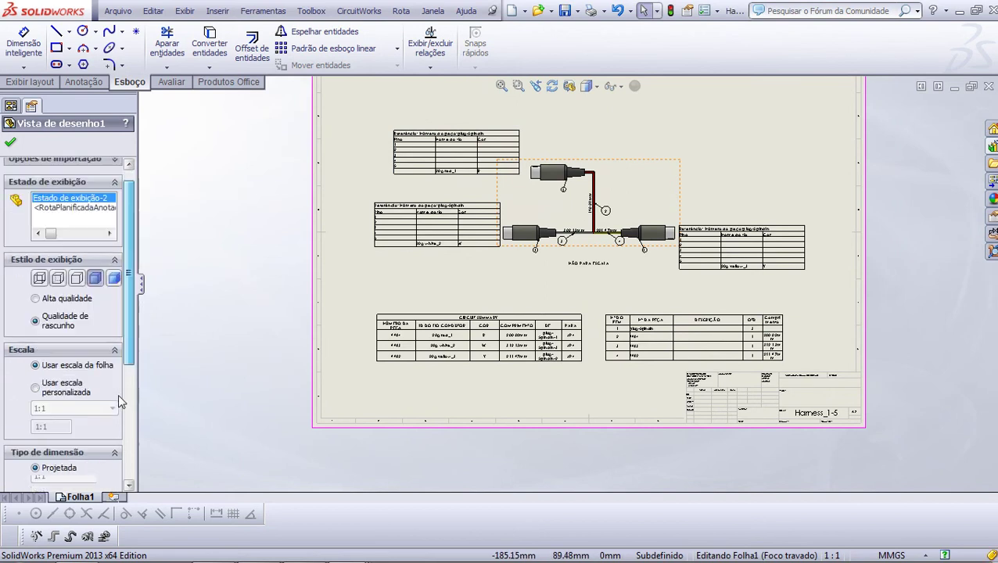
scroll(118, 393, "down", 3)
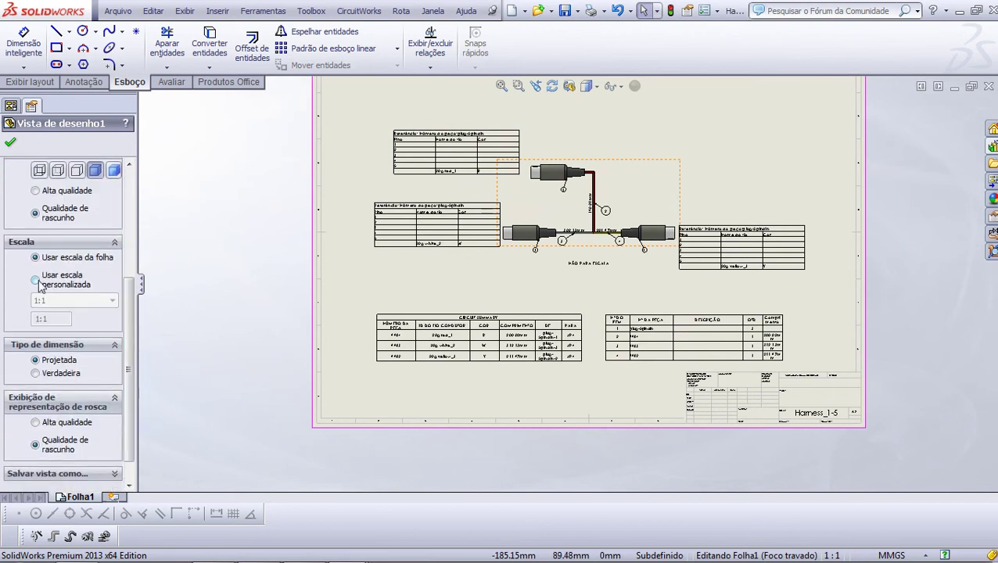
left_click(35, 280)
left_click(113, 304)
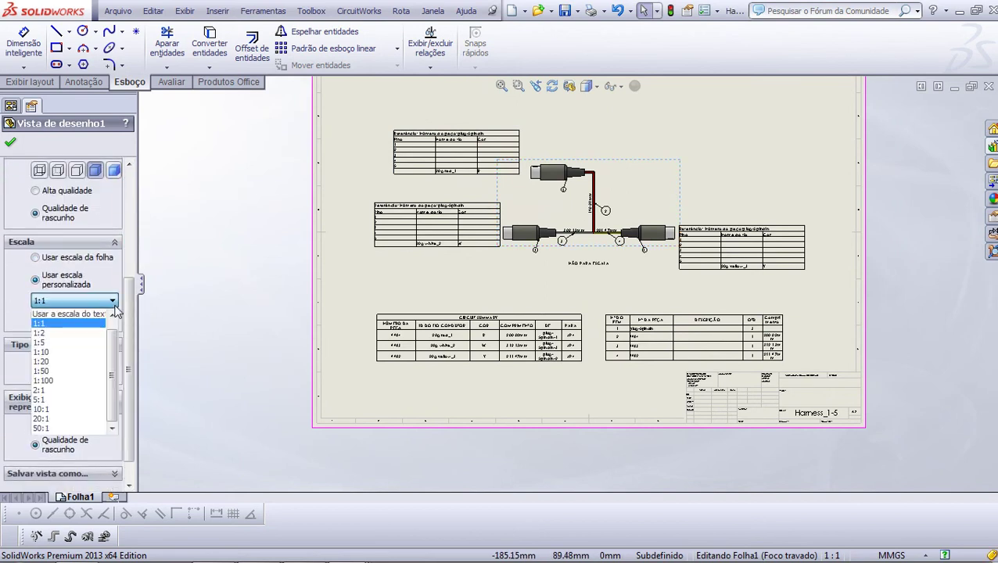
left_click(78, 334)
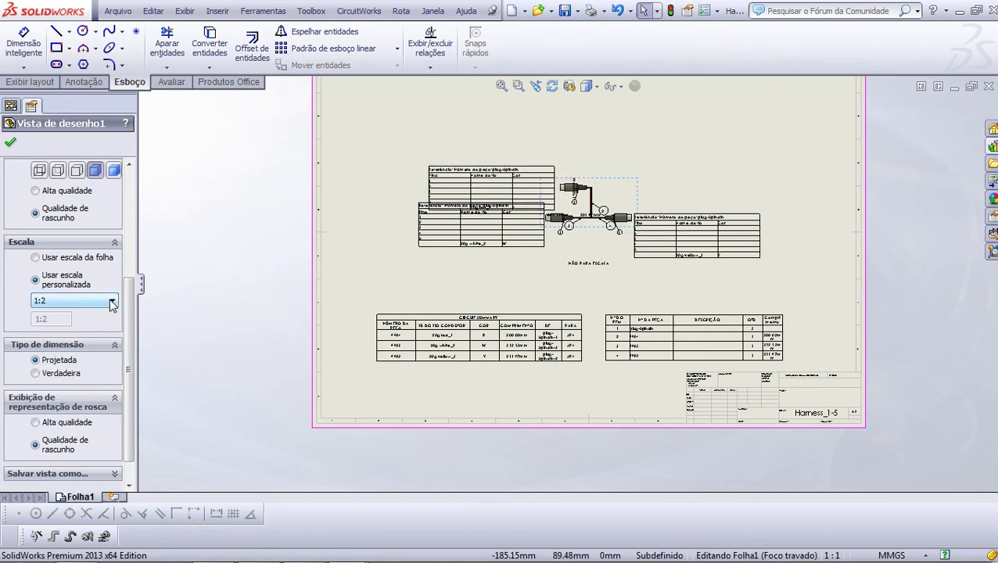
Try 2:1 and 5:1 scales, then settle the route view at 1:1.
left_click(112, 304)
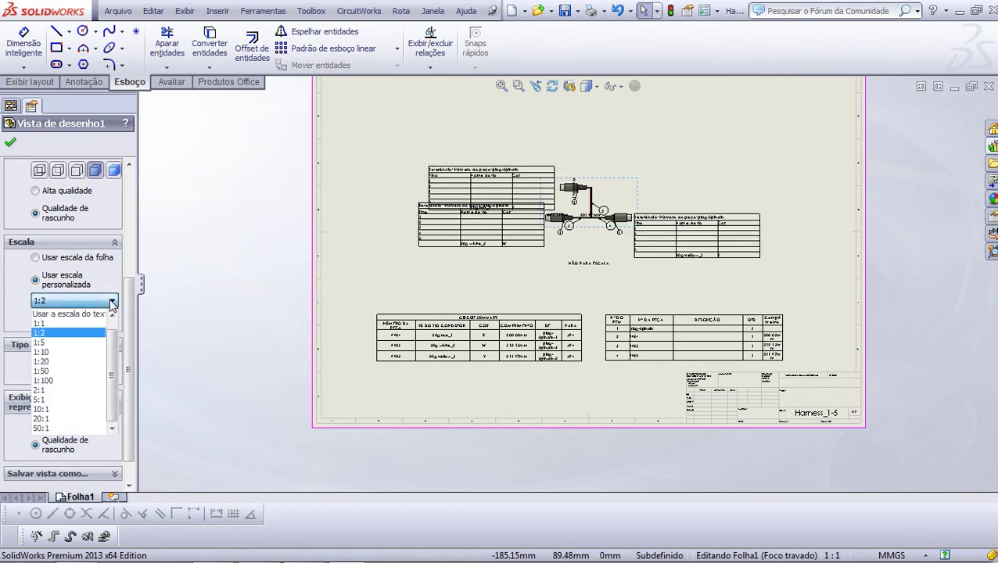
left_click(59, 391)
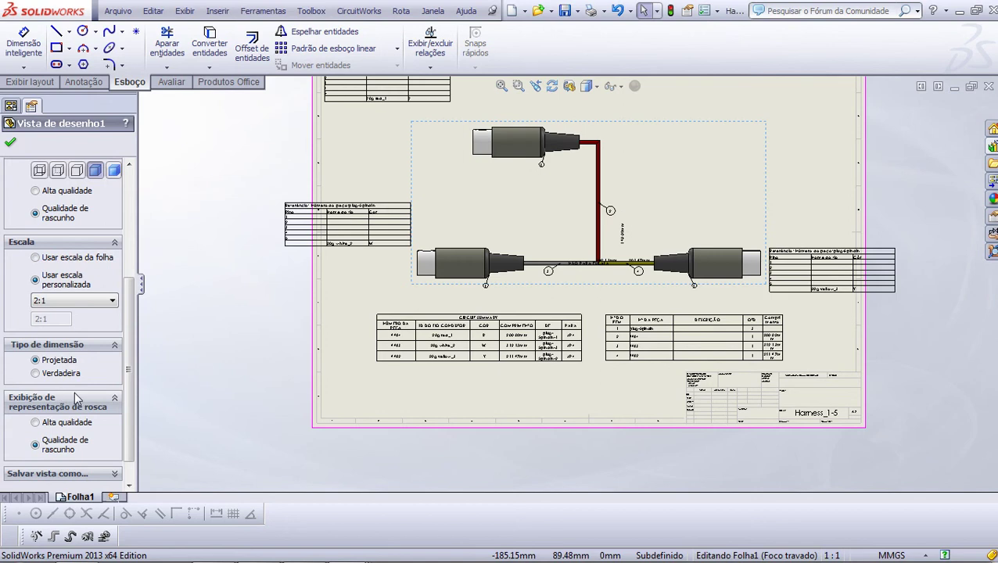
left_click(112, 303)
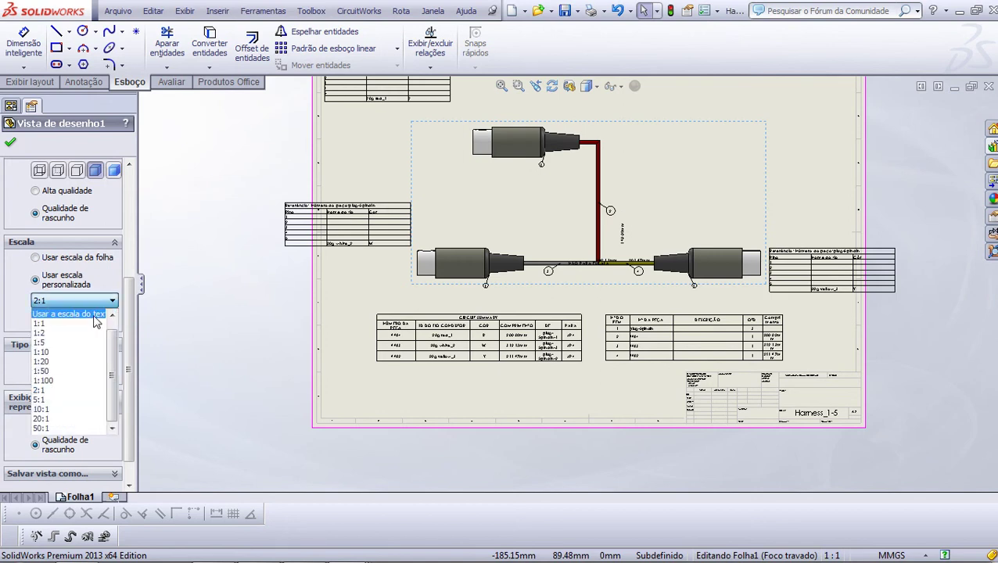
left_click(49, 400)
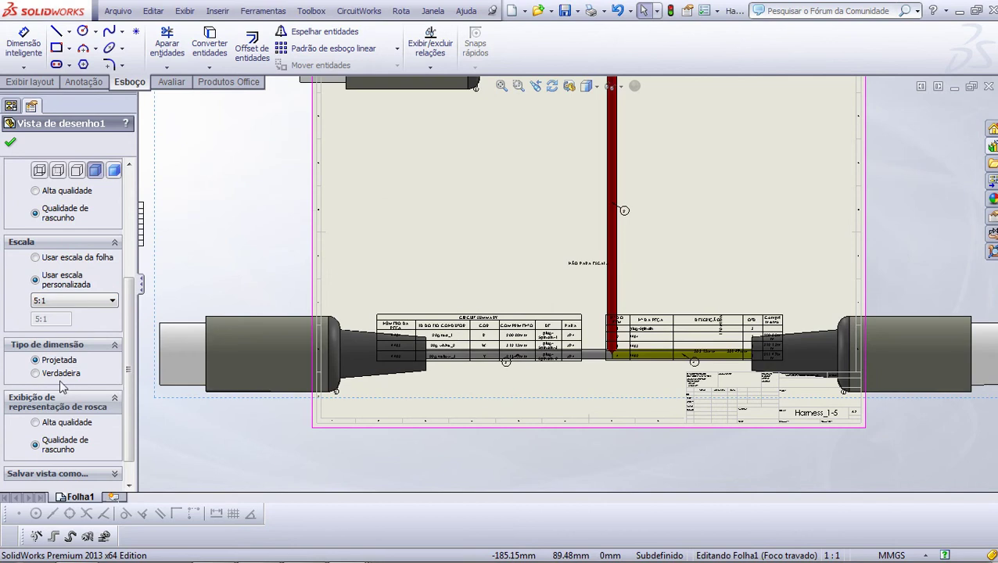
left_click(113, 302)
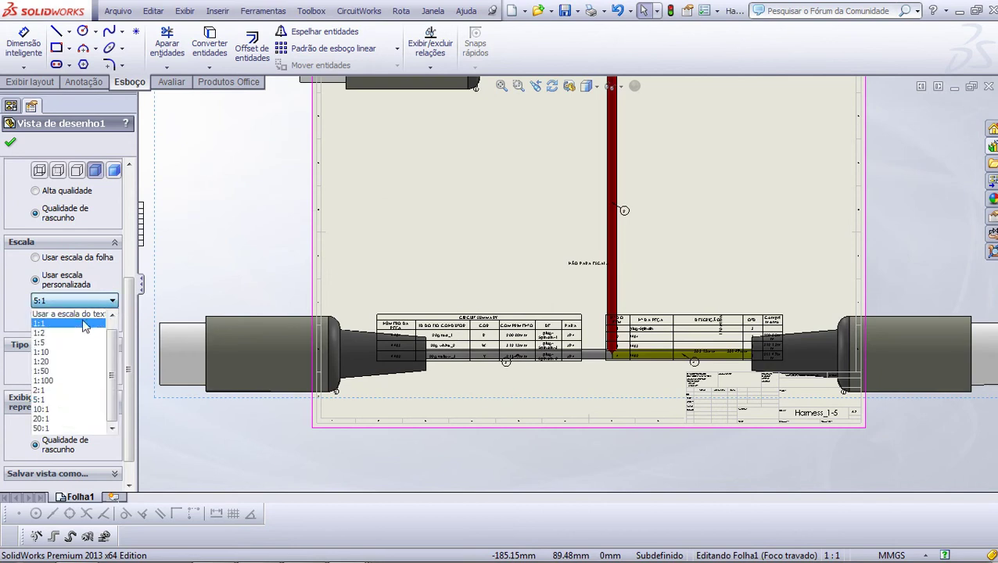
left_click(60, 391)
key("f")
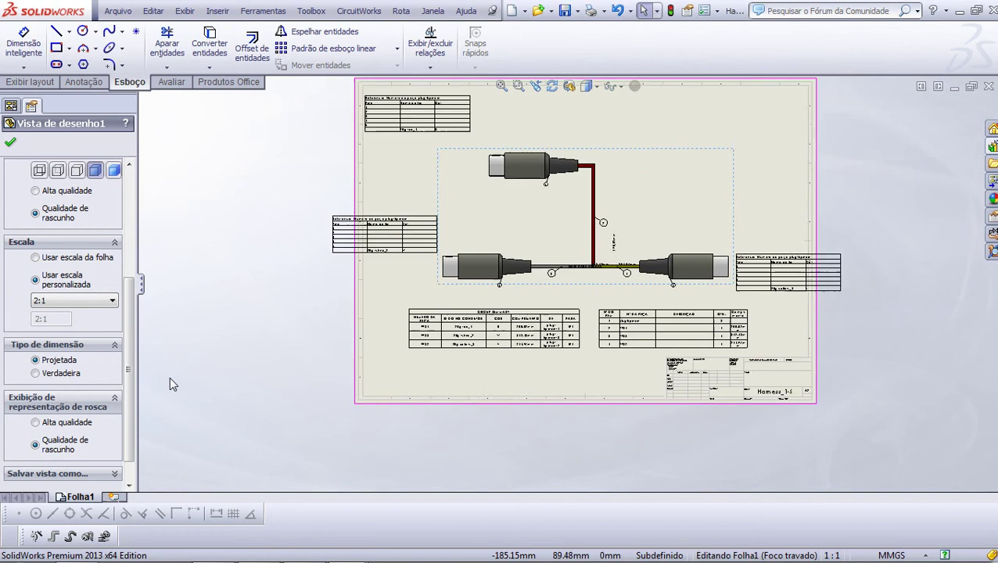
left_click(113, 301)
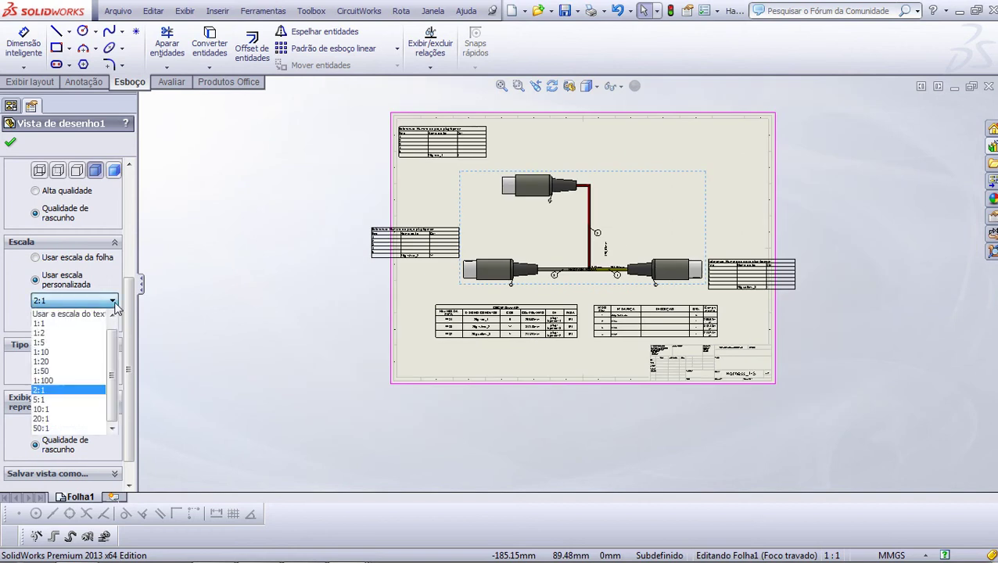
left_click(88, 324)
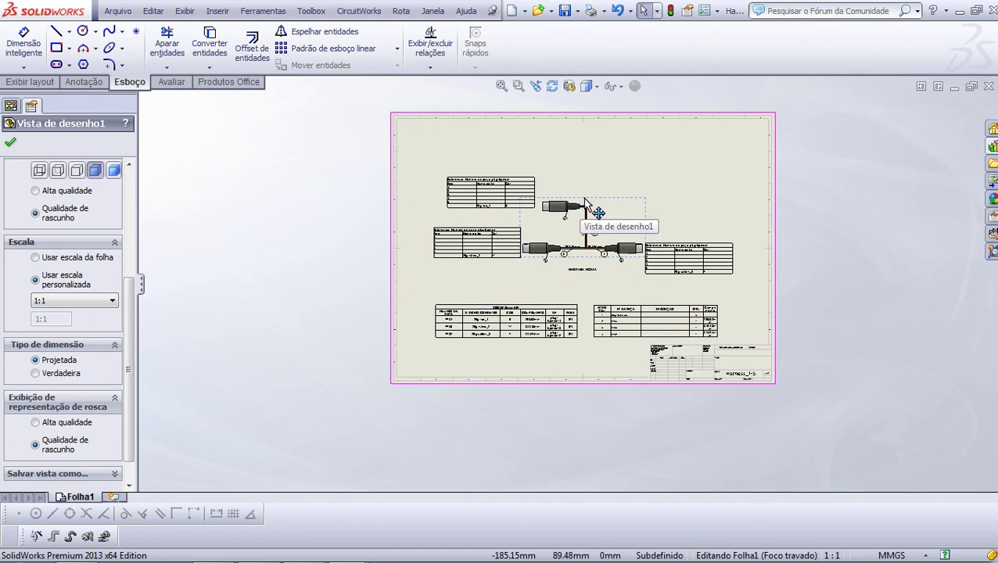
Move the harness route view higher on the sheet and deselect it.
left_click_drag(584, 201, 582, 164)
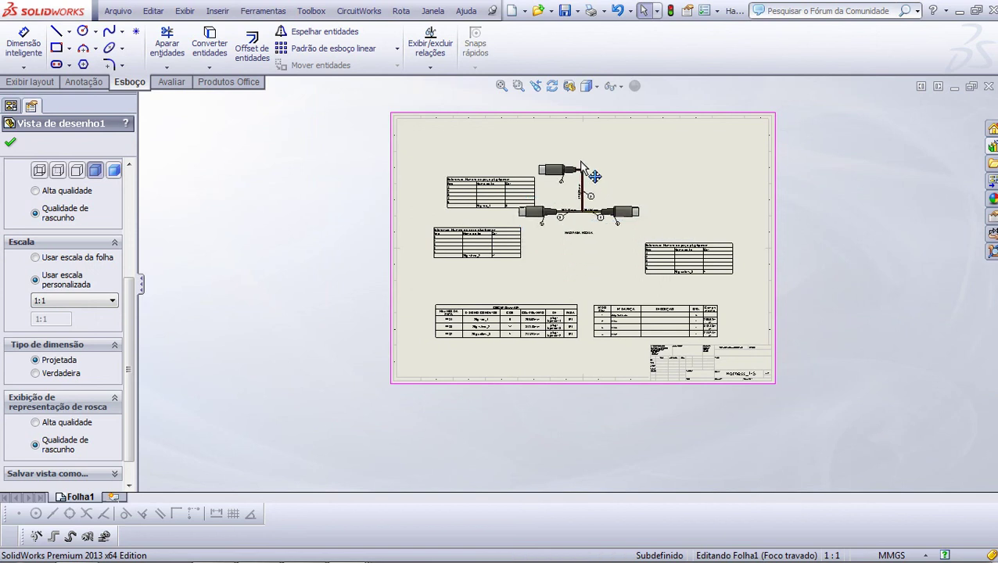
left_click(560, 267)
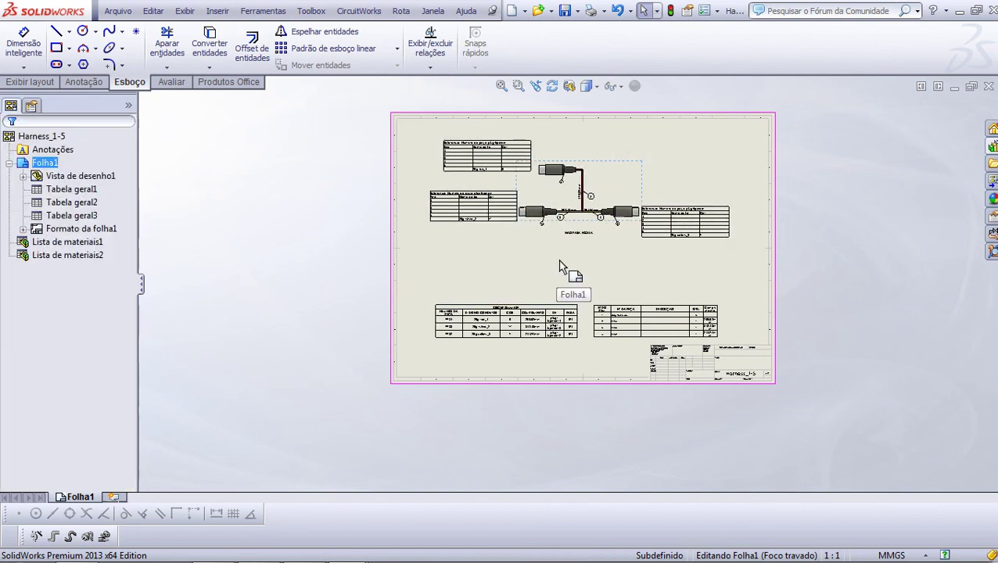
scroll(586, 244, "down", 1)
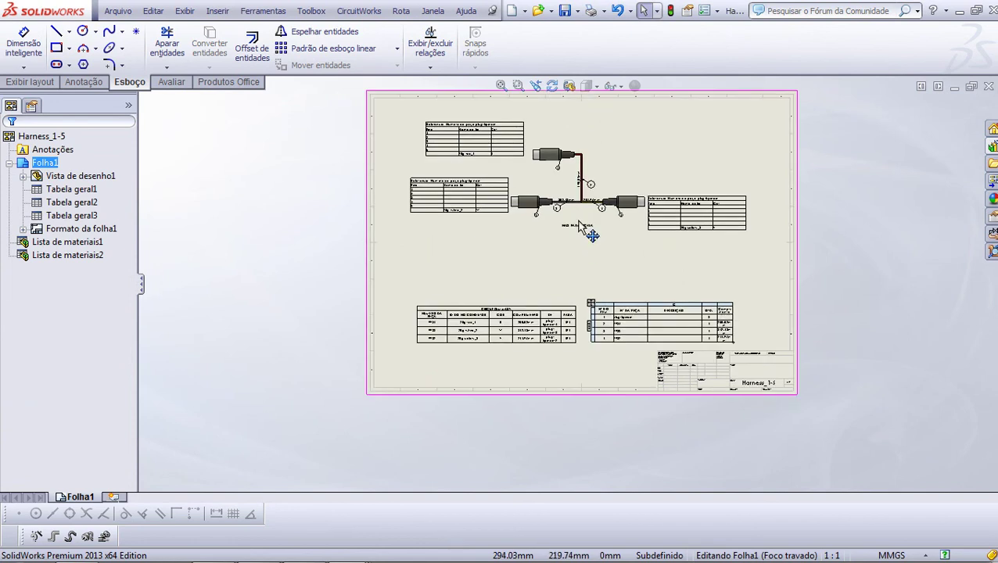
scroll(583, 223, "up", 1)
scroll(593, 219, "up", 1)
scroll(597, 235, "down", 1)
scroll(614, 297, "down", 1)
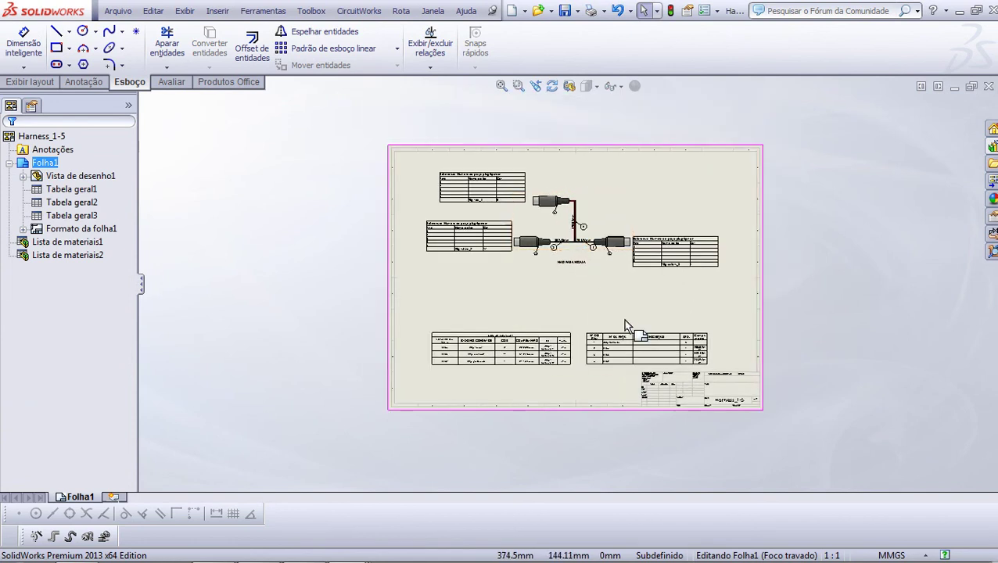
scroll(638, 329, "down", 2)
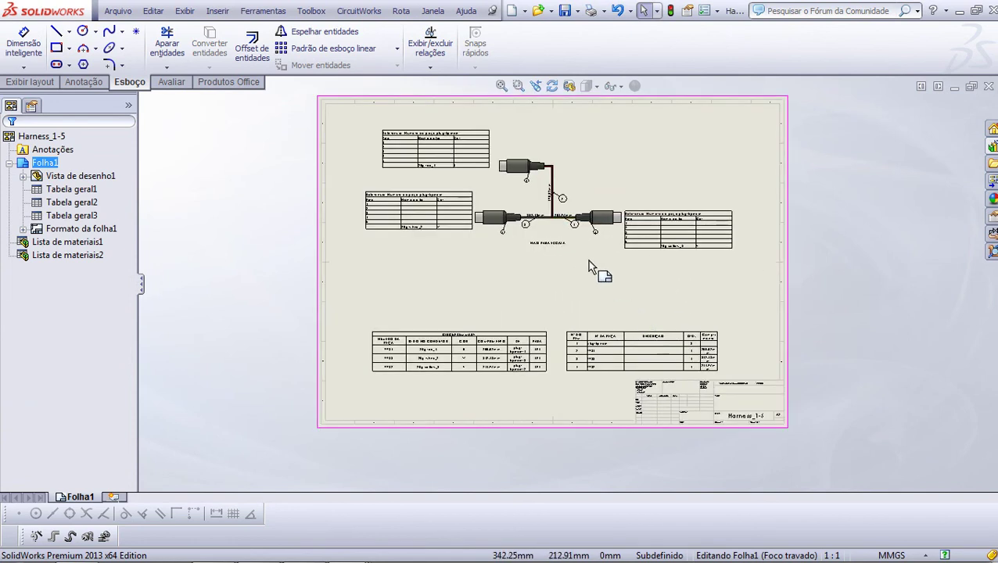